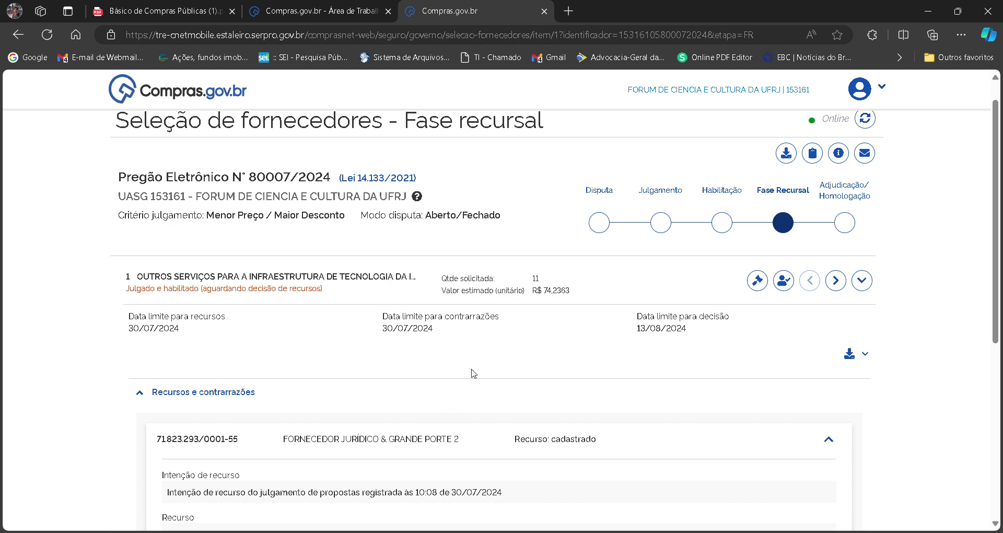
Step: Reopen the appeal decision for Pregão Eletrônico 80007/2024 from the work area and expand the supplier's appeal under item 1
click(543, 11)
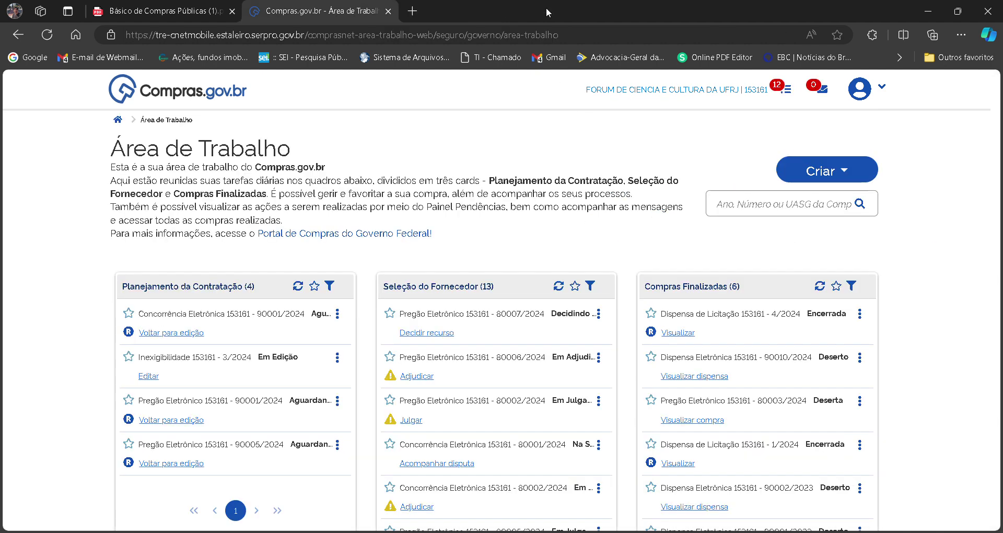
click(421, 335)
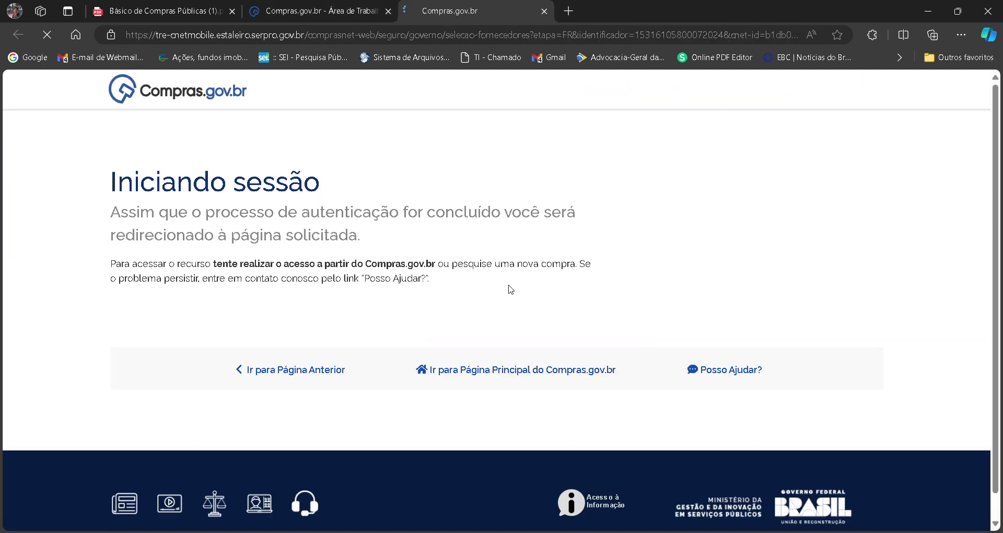
scroll(602, 286, down, 3)
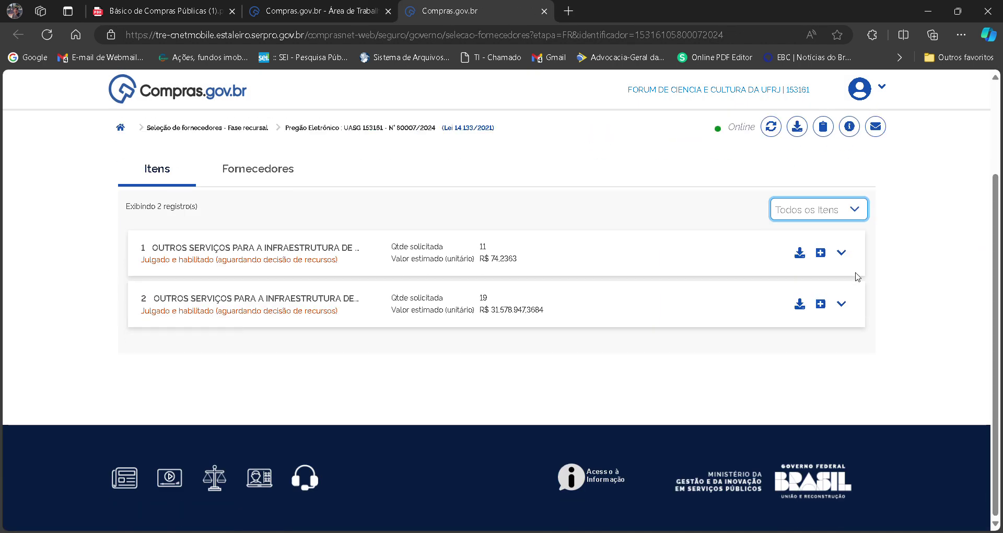
click(820, 253)
scroll(839, 264, down, 4)
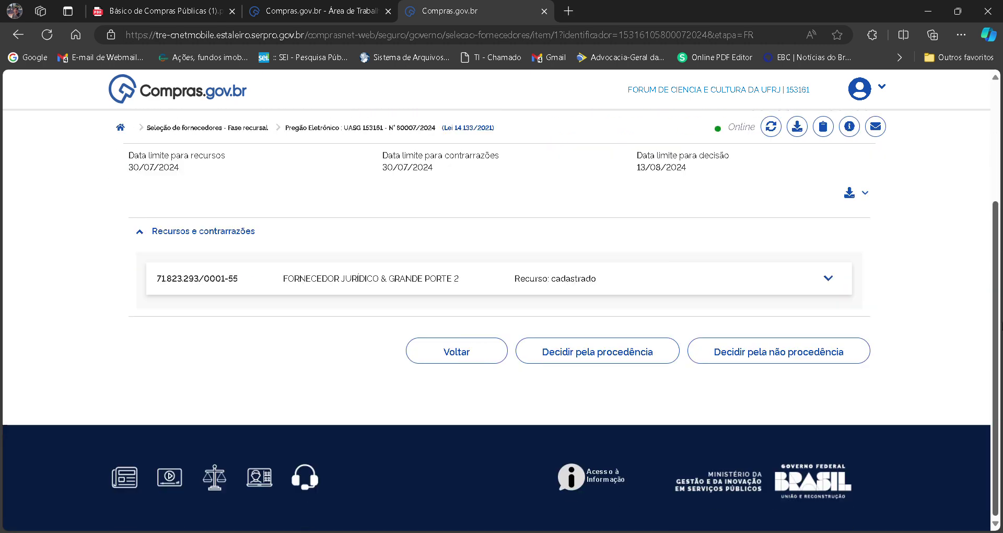
click(828, 278)
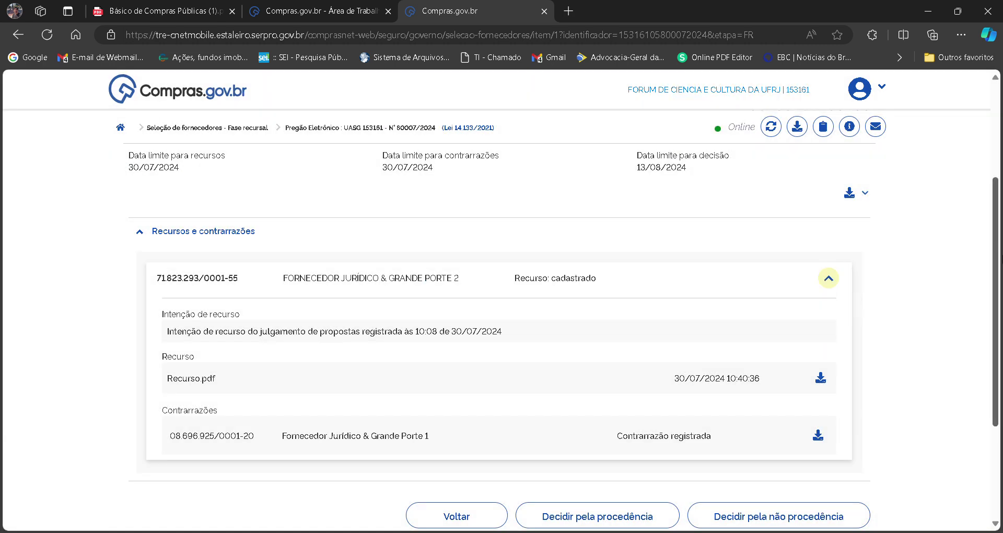
scroll(828, 278, down, 3)
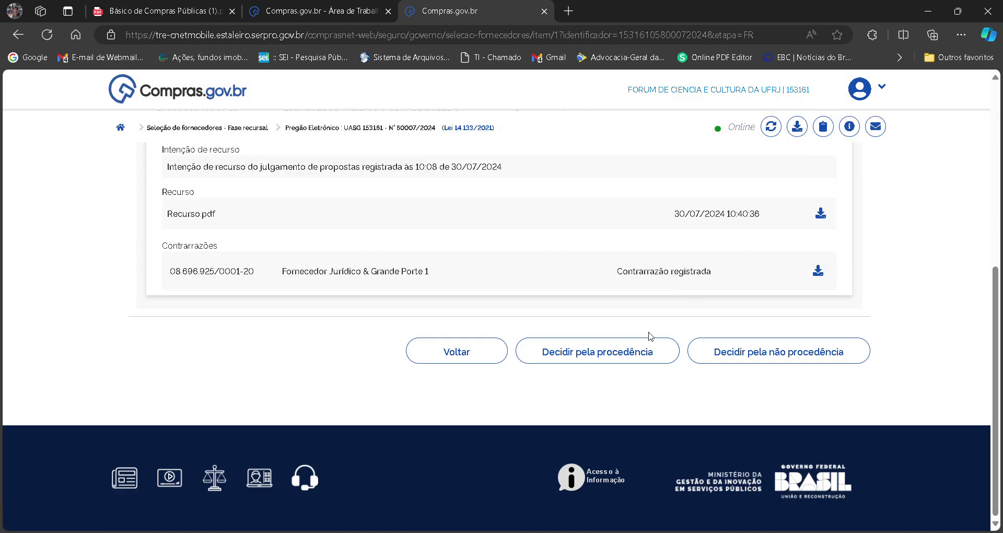
Step: Start a decision upholding item 1's appeal, with the option "Reabrir o julgamento/habilitação do item"
click(648, 361)
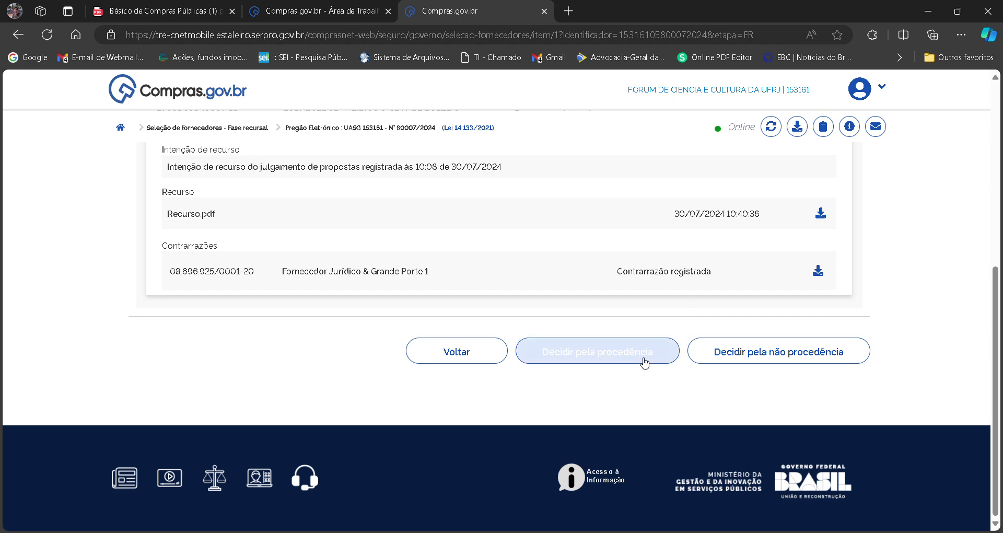
click(652, 361)
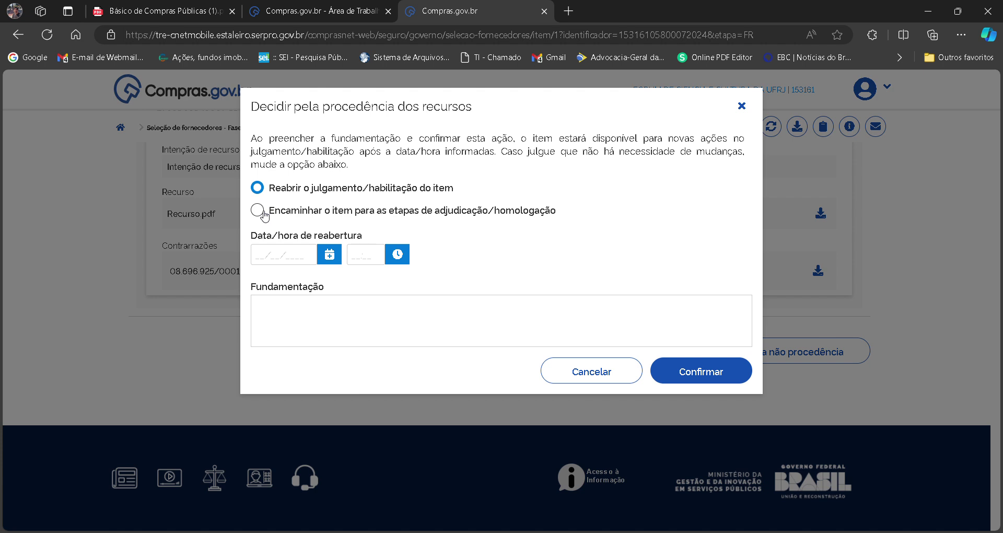
click(258, 210)
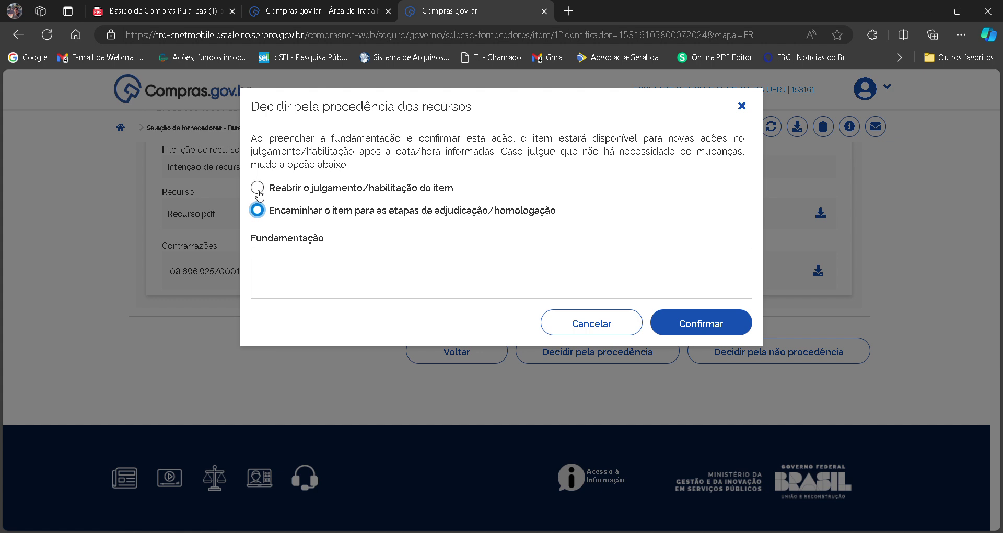
click(258, 190)
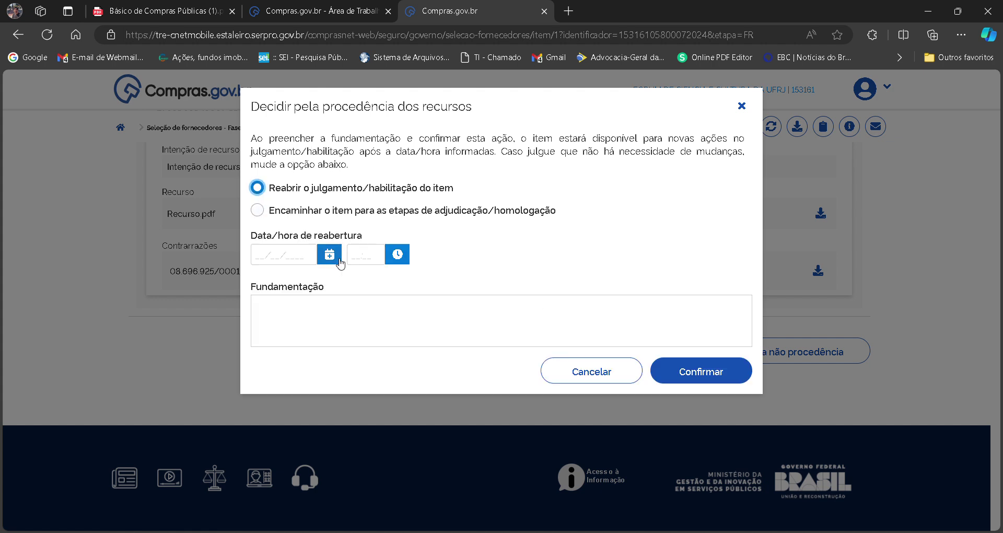
Step: Set the reopening date and time to 01/08/2024 at 10:00
click(329, 254)
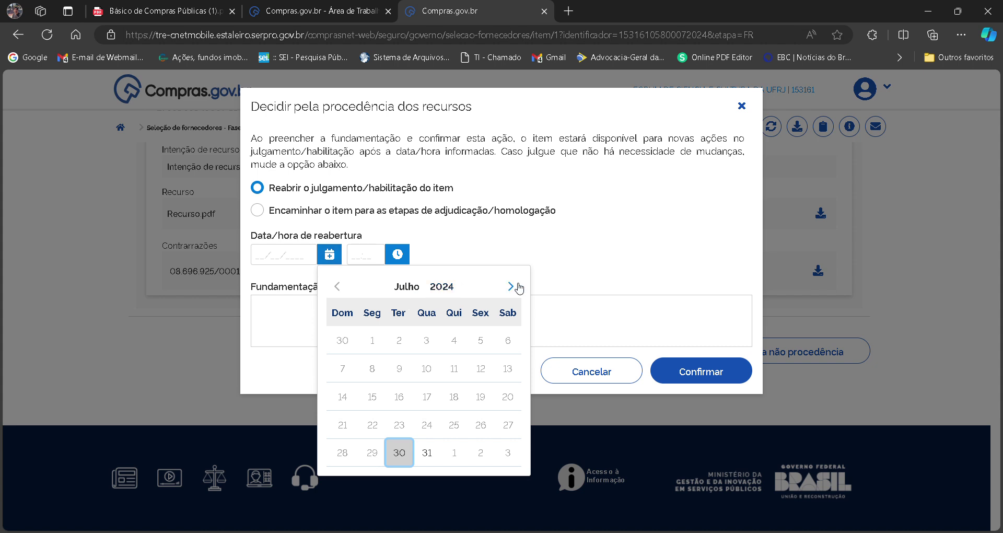
click(511, 287)
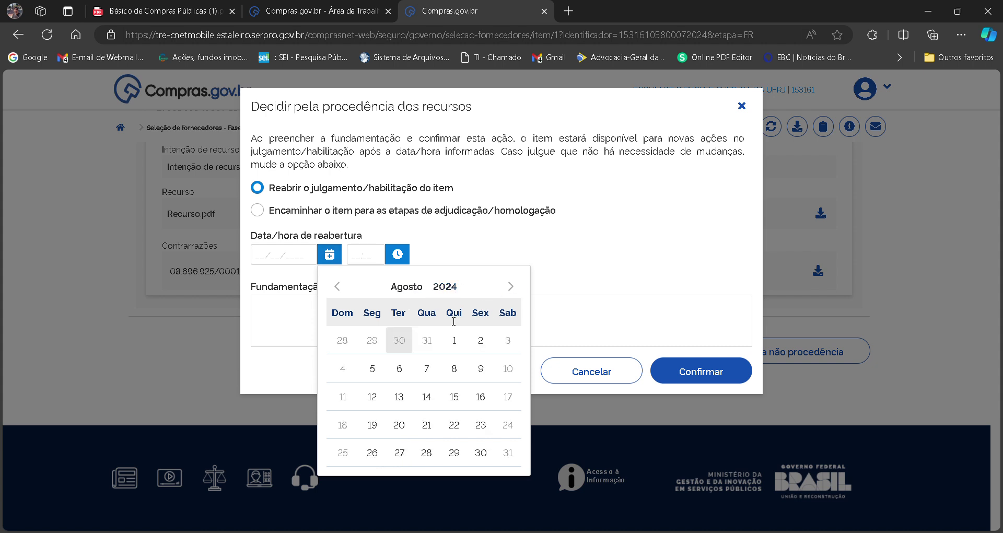
click(454, 342)
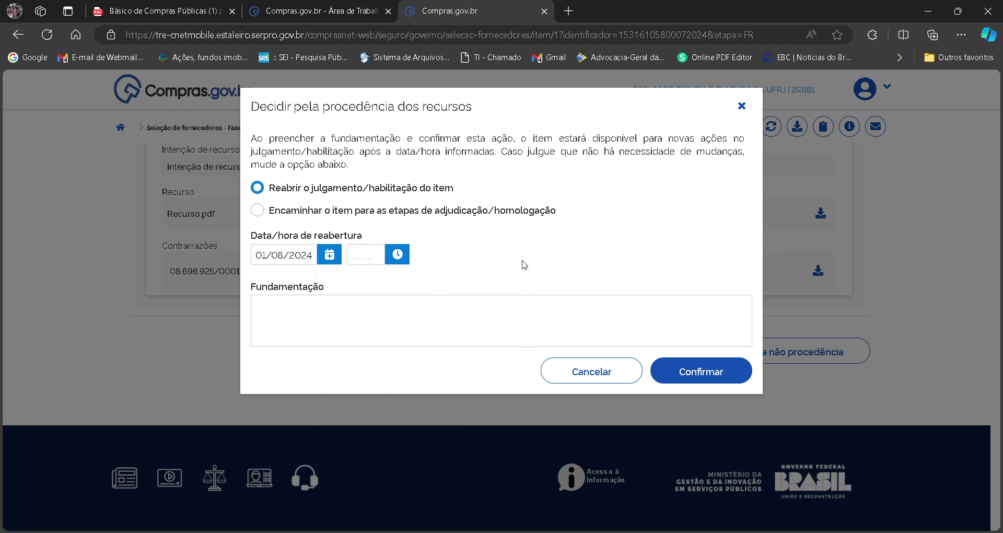
click(362, 256)
text(14)
key(BackSpace)
key(BackSpace)
text(1000)
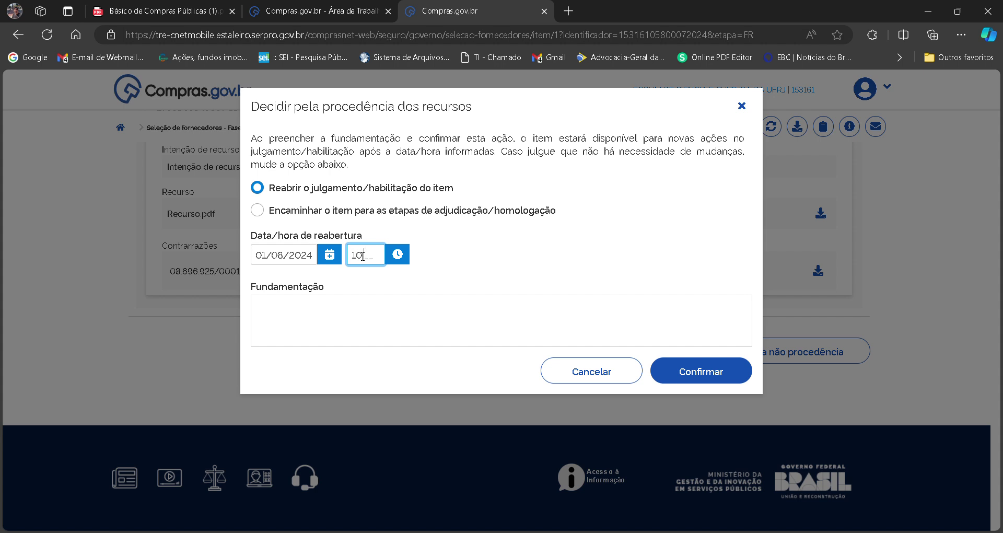
Step: Enter the justification "O recurso impetrado procede pelas razões abaixo..." and confirm the decision for item 1
click(433, 318)
text(O recurso)
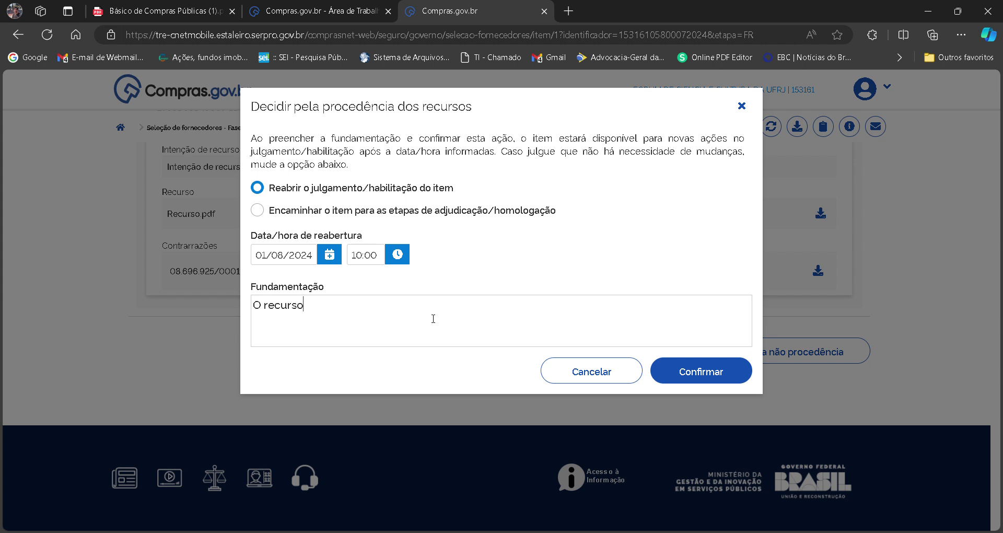
text( impetrado procede pela)
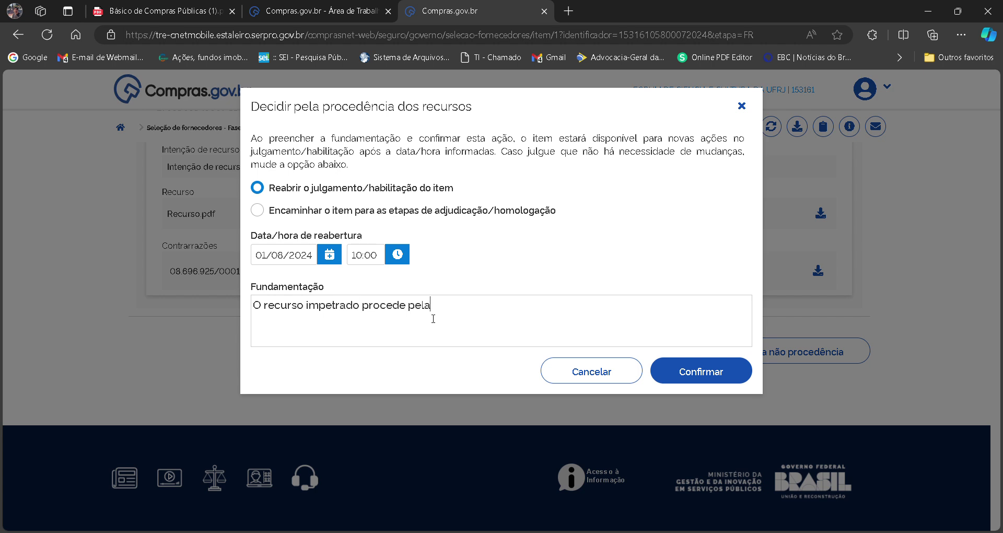
text(s razões abaixo...)
click(664, 368)
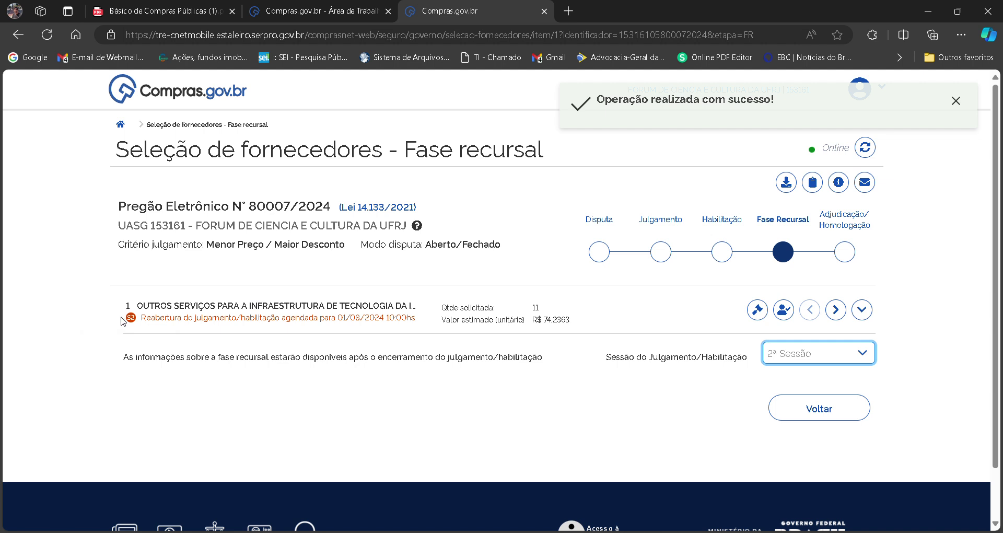
Step: Return to the item list, open item 2 and expand its supplier's appeal to review the appeal and counter-argument entries
mouse_move(130, 318)
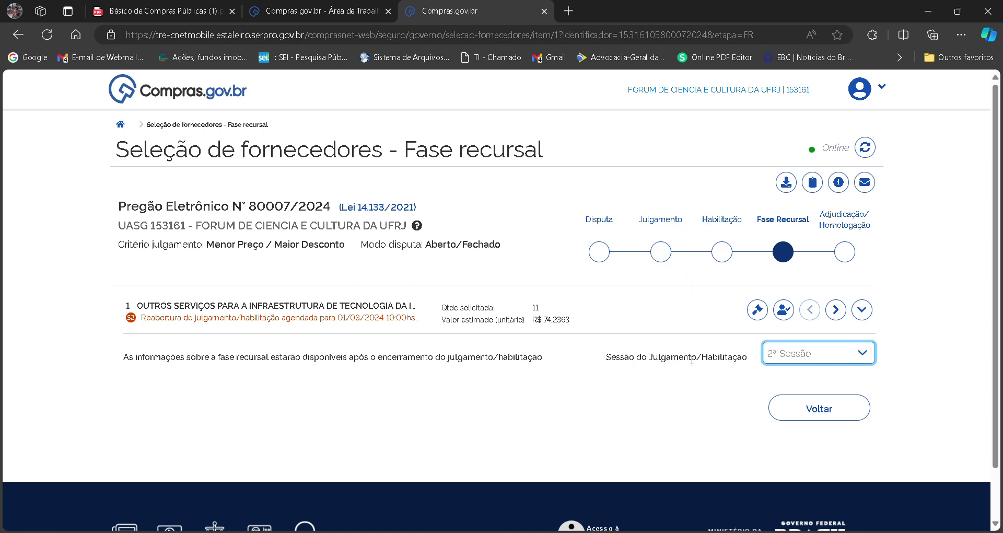
click(811, 407)
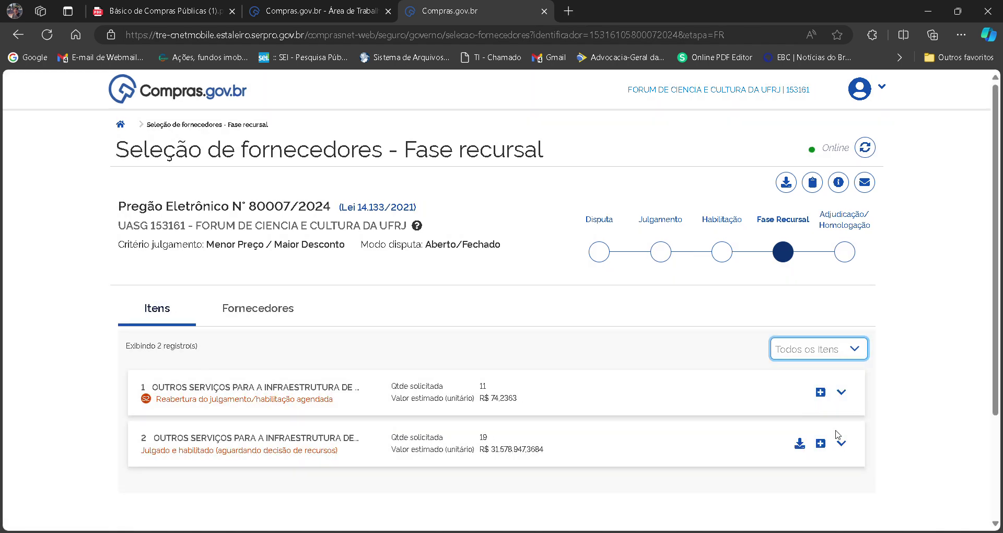
scroll(838, 281, down, 3)
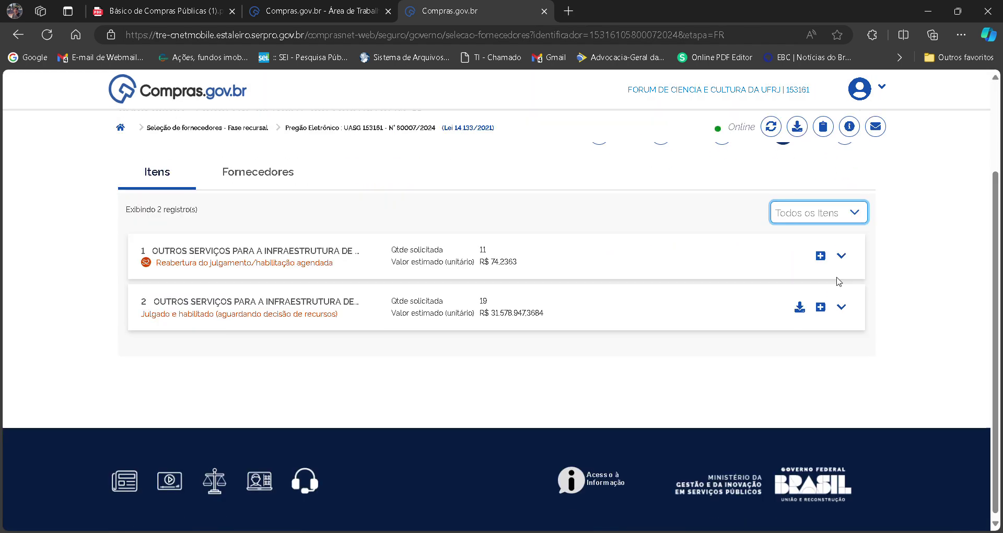
click(841, 307)
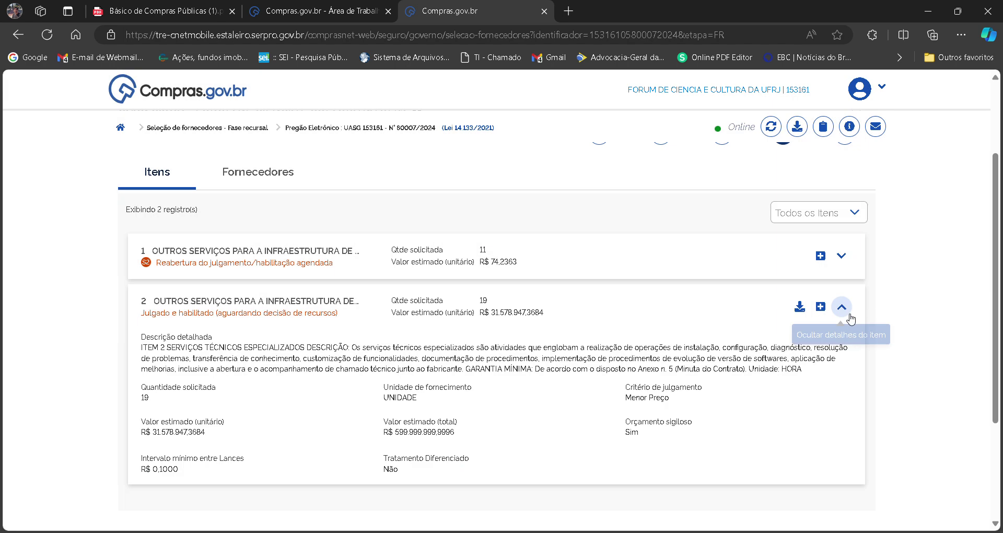
click(820, 307)
scroll(501, 314, down, 4)
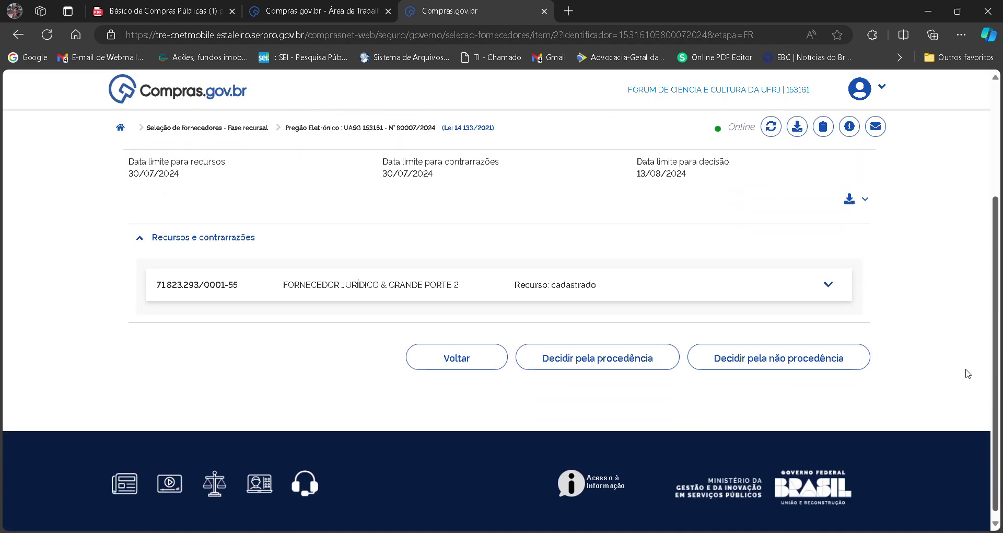
click(834, 285)
scroll(815, 335, down, 3)
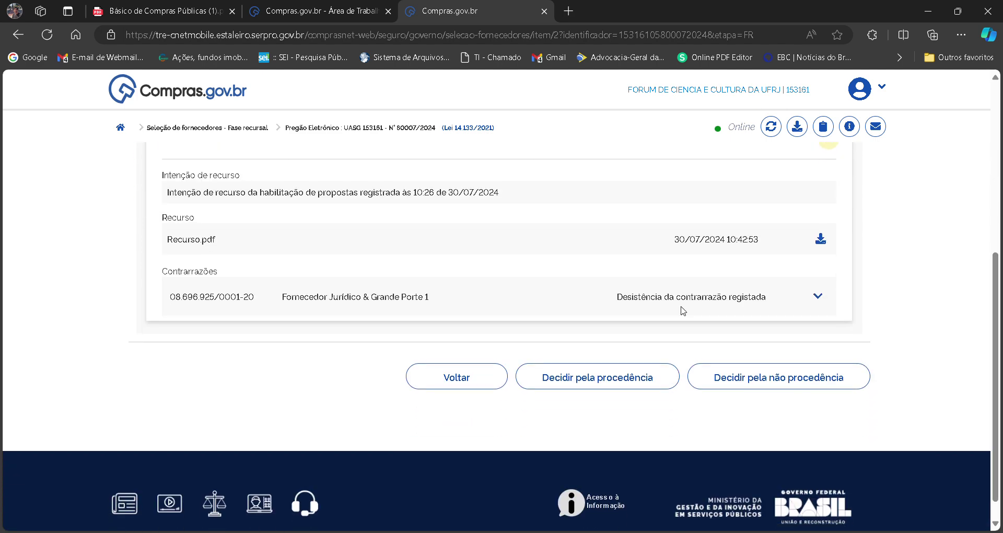
drag(623, 301, 770, 300)
click(940, 365)
Step: Reject item 2's appeal as unfounded with the justification "Decido pelo indeferimento pelas seguintes razões...." and confirm
click(810, 369)
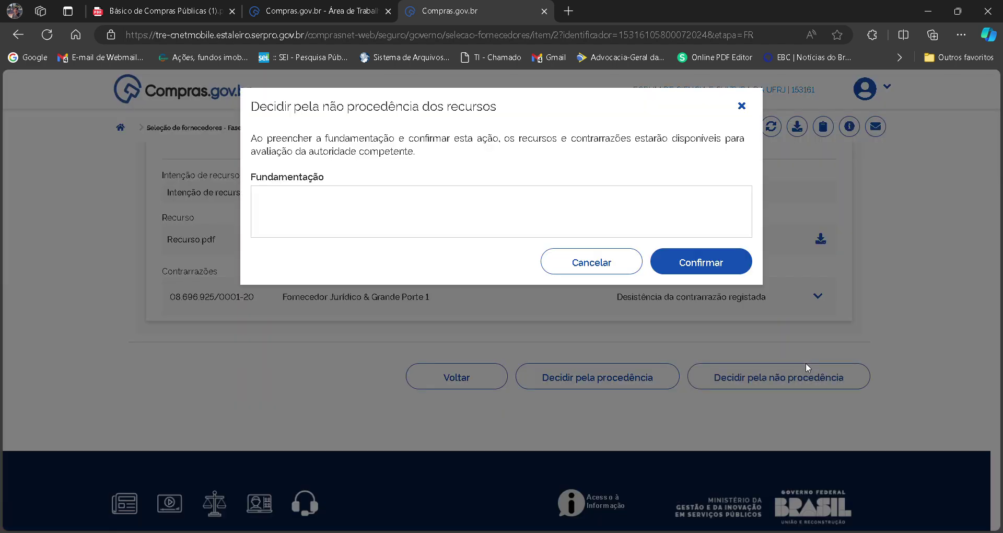
text(Decido pelo indef)
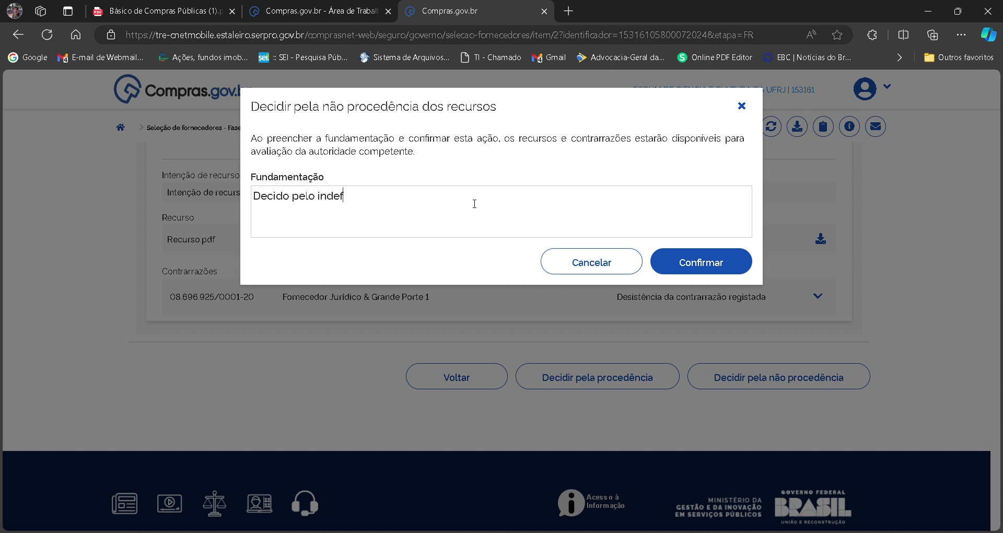
text(erimento pelas s)
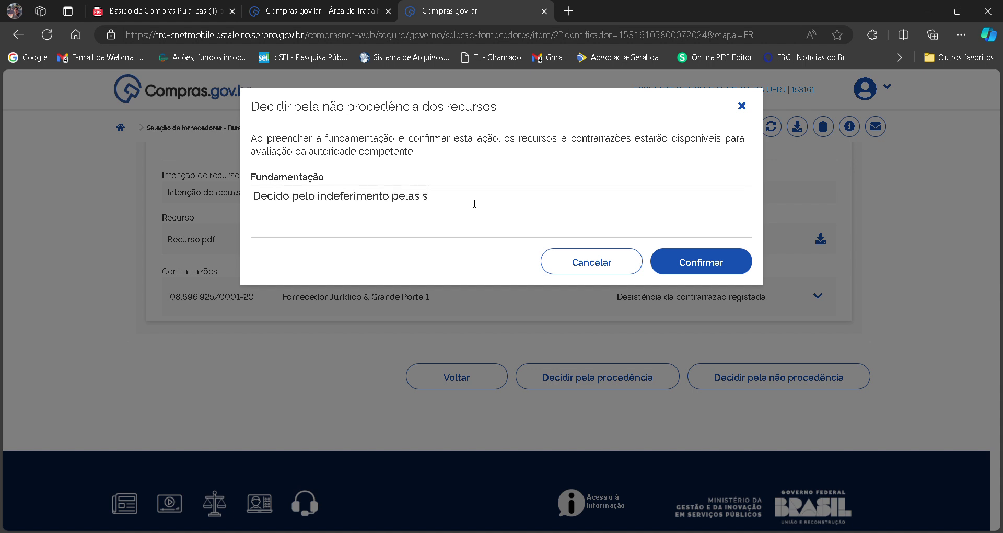
text(eguintes razões....)
click(705, 261)
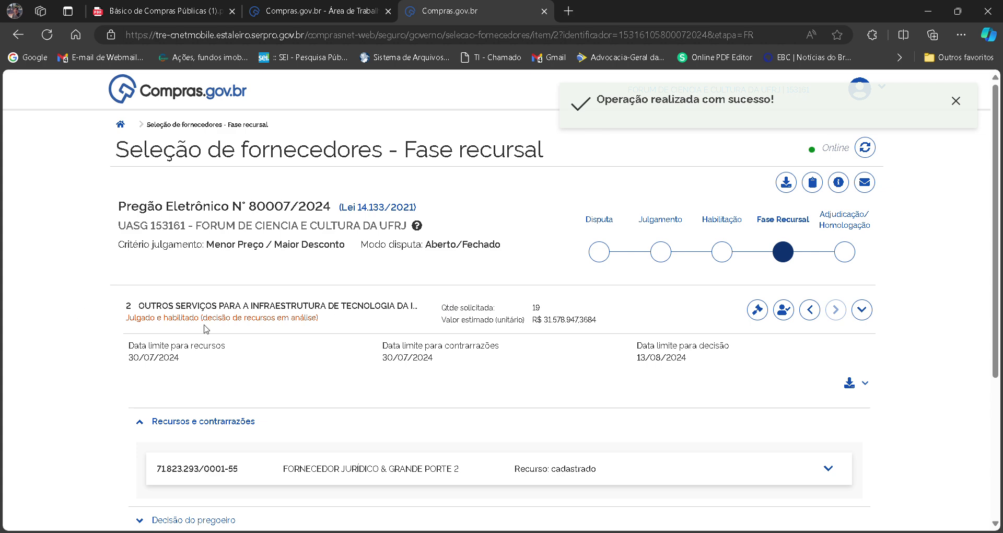
Step: Review item 2's status and the recorded pregoeiro decision, and return to the appeal phase's item list
drag(203, 320, 318, 320)
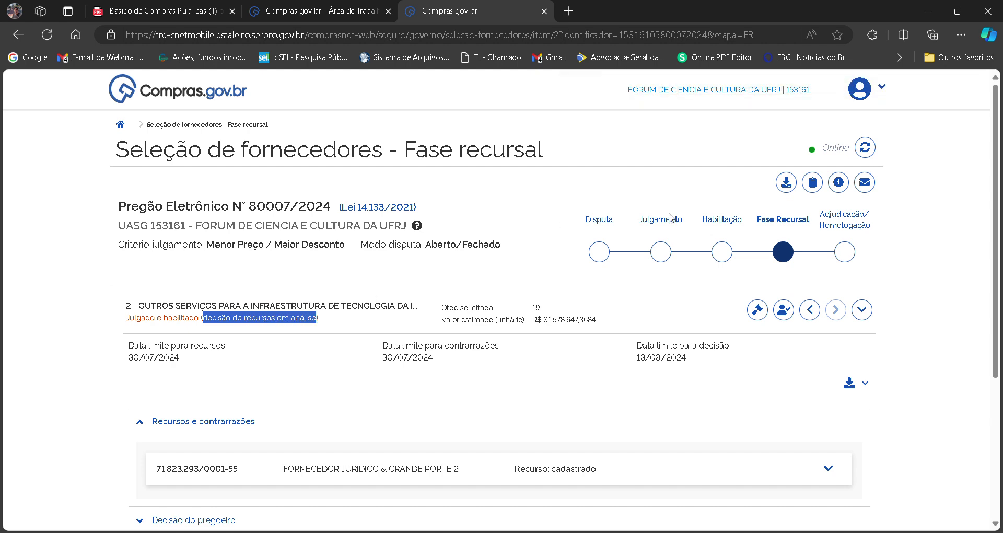
scroll(211, 272, down, 5)
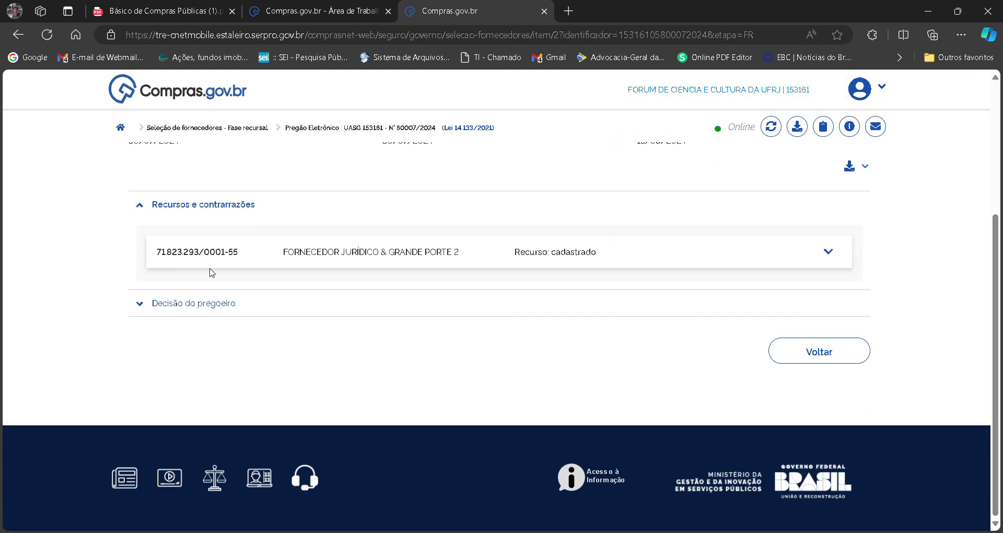
click(158, 305)
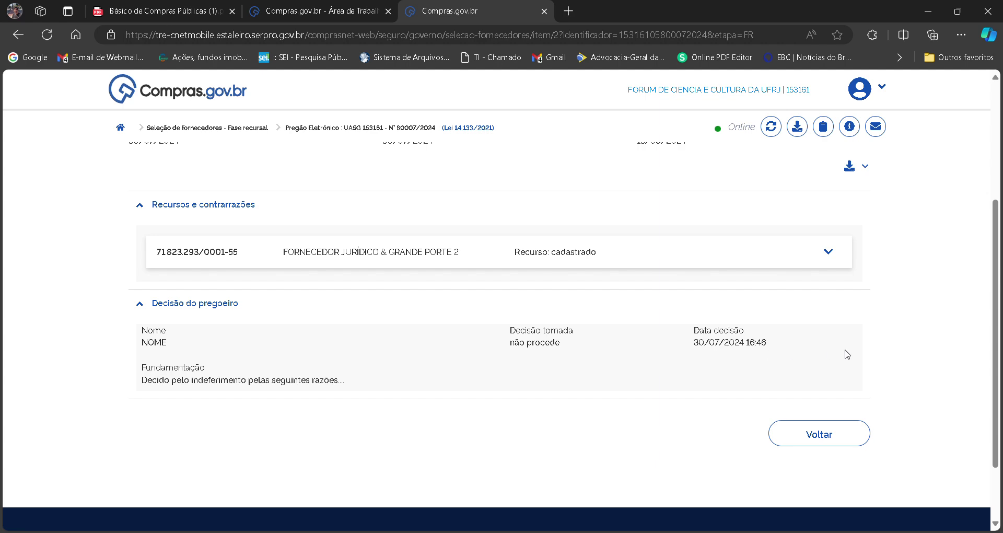
drag(997, 384, 968, 267)
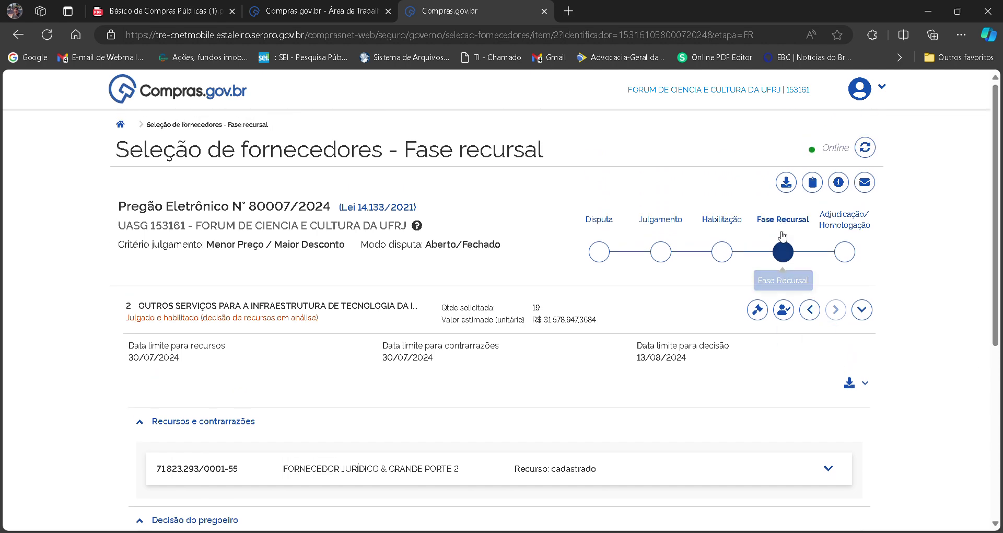
click(783, 251)
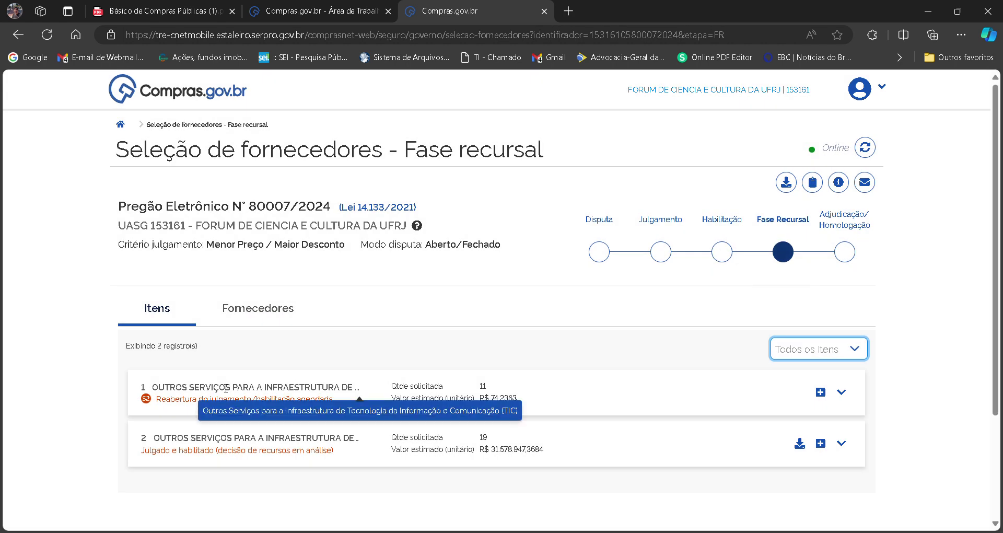